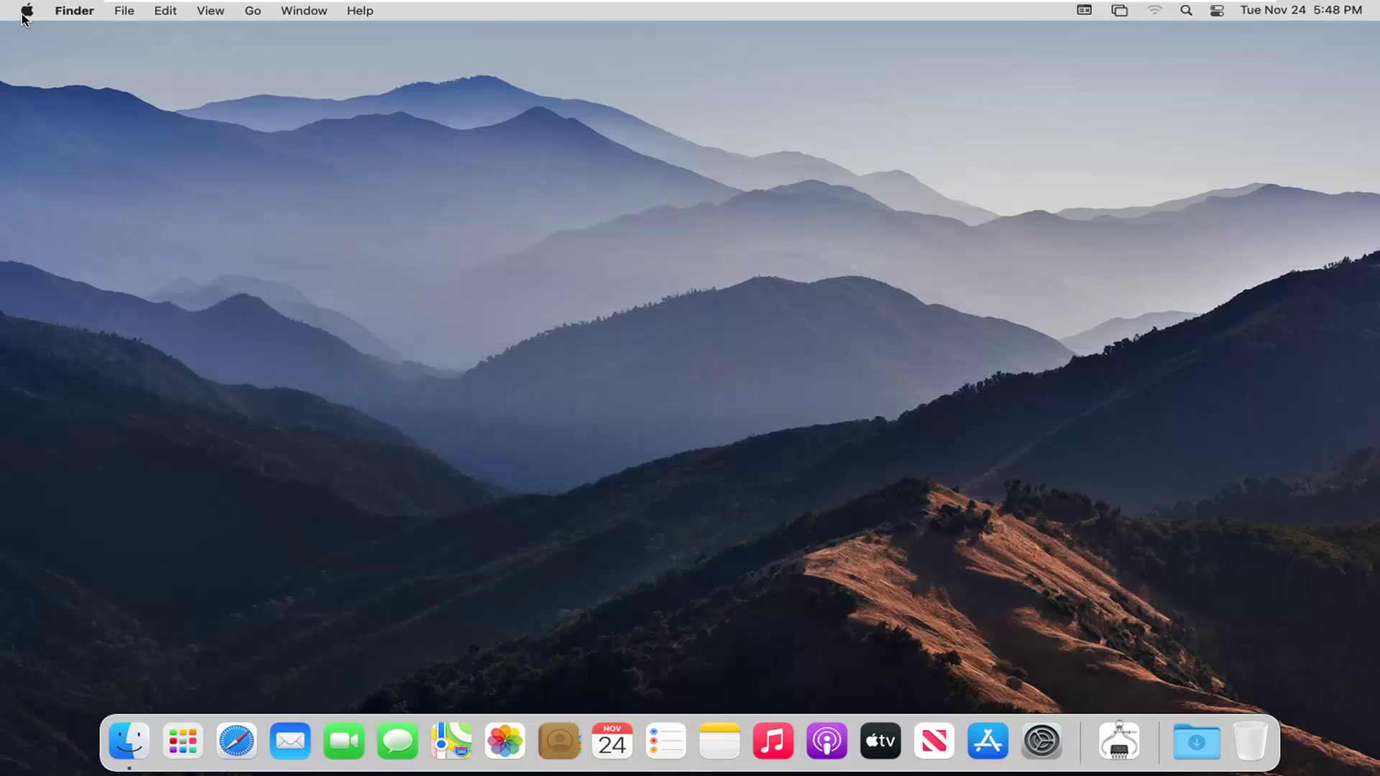
Step: Open System Preferences to the Desktop tab of Desktop & Screen Saver
left_click(25, 14)
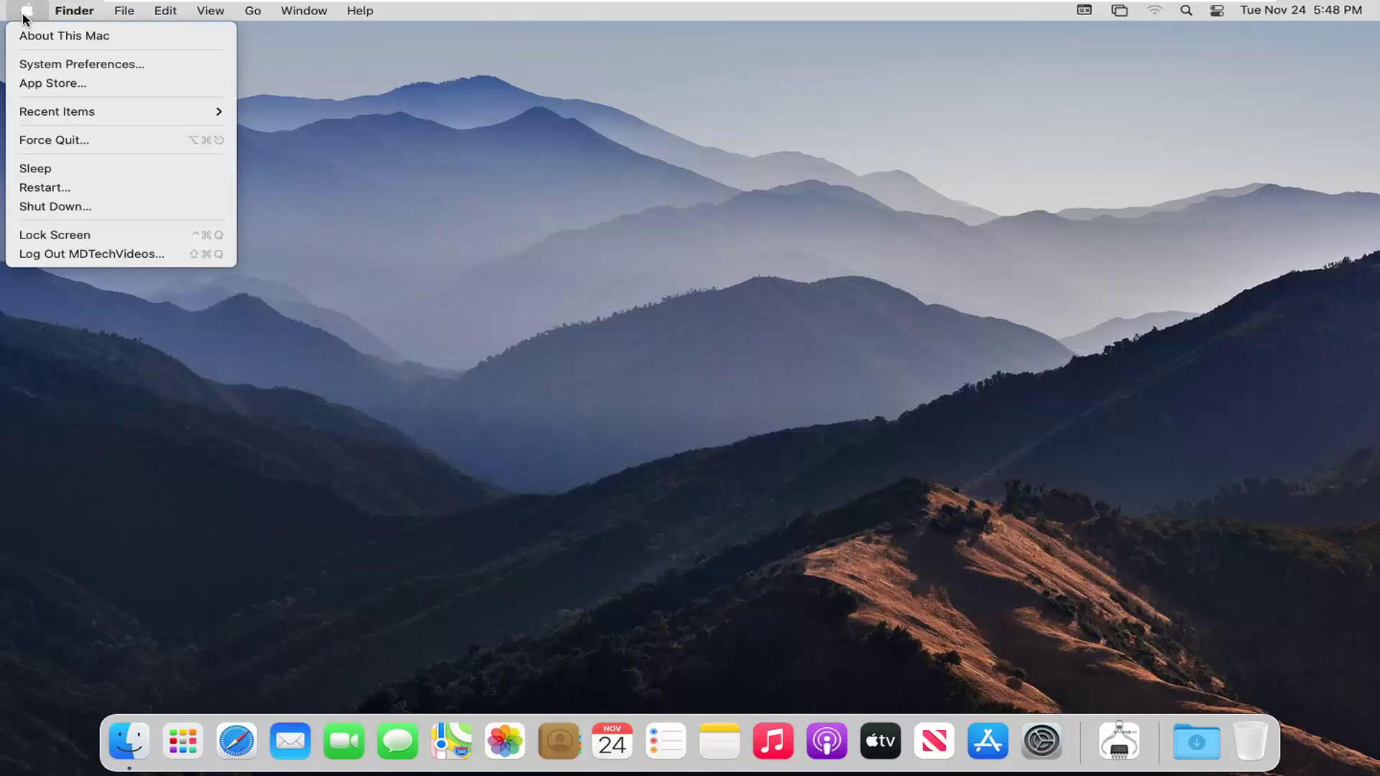
left_click(84, 65)
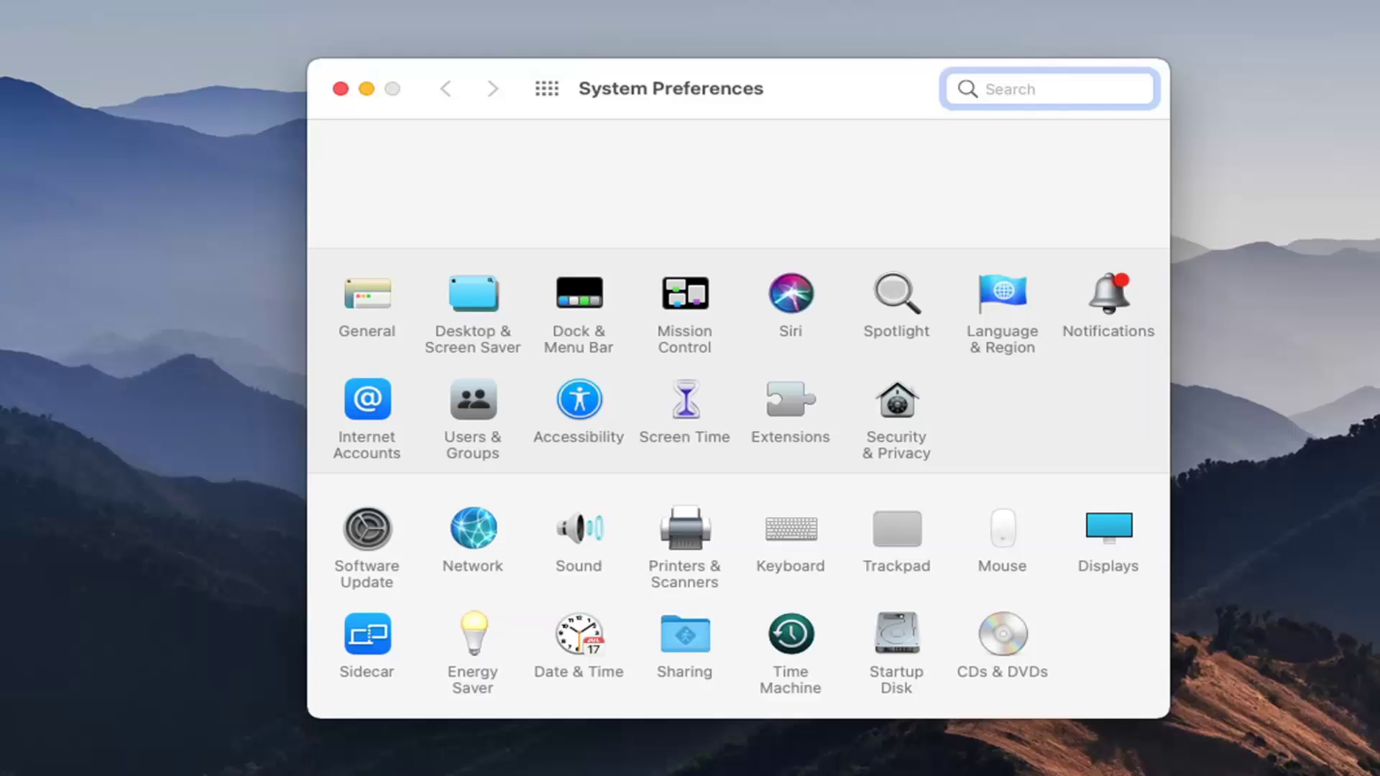
left_click(482, 292)
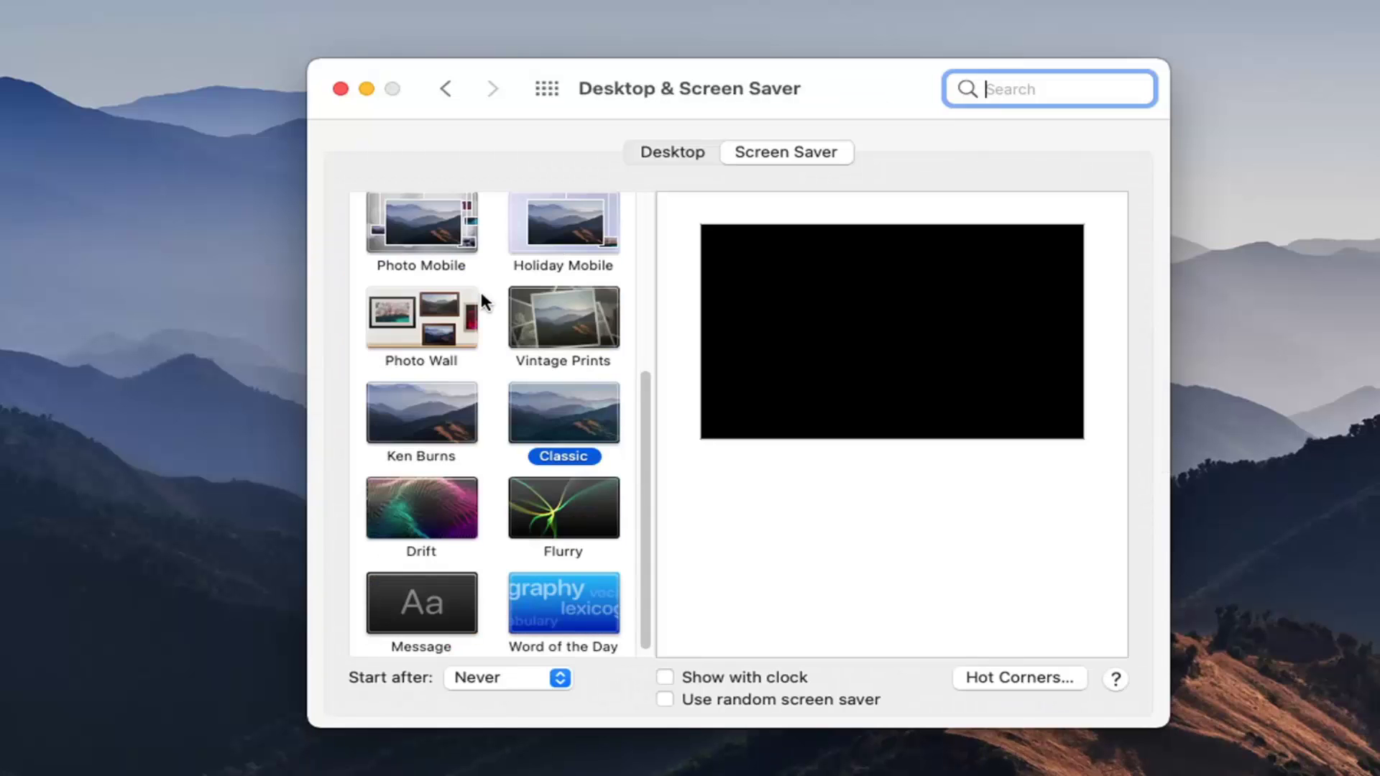
left_click(663, 150)
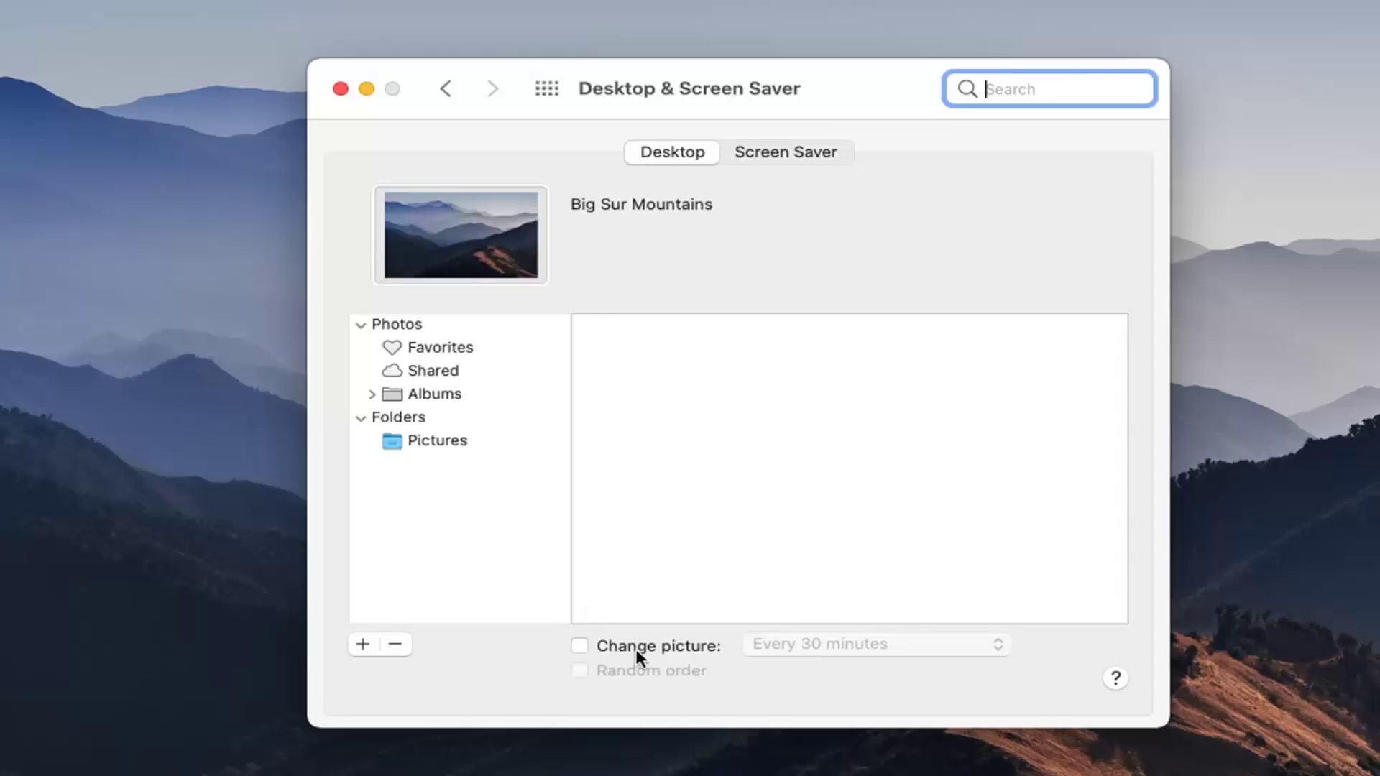
Step: Turn on Change picture with the Every 30 minutes interval
left_click(580, 646)
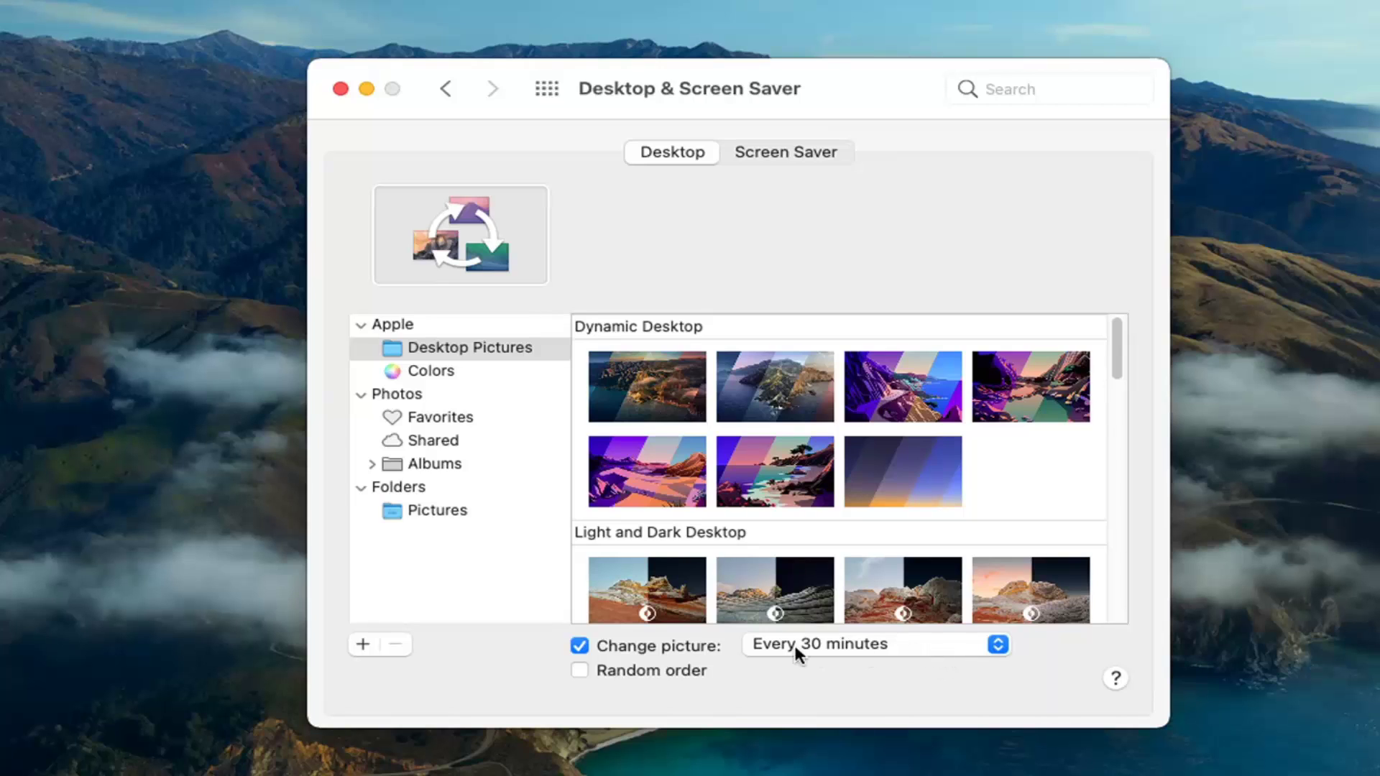
left_click(941, 644)
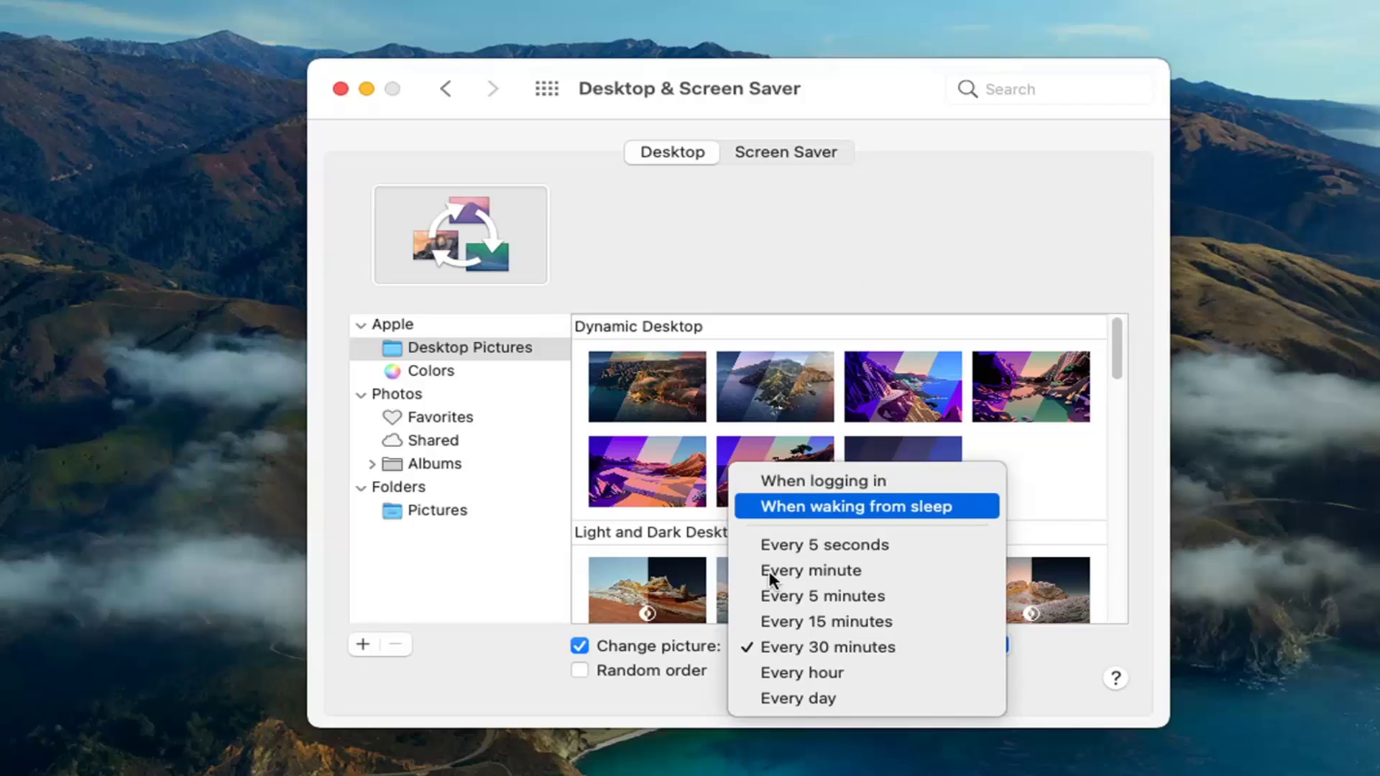
left_click(466, 563)
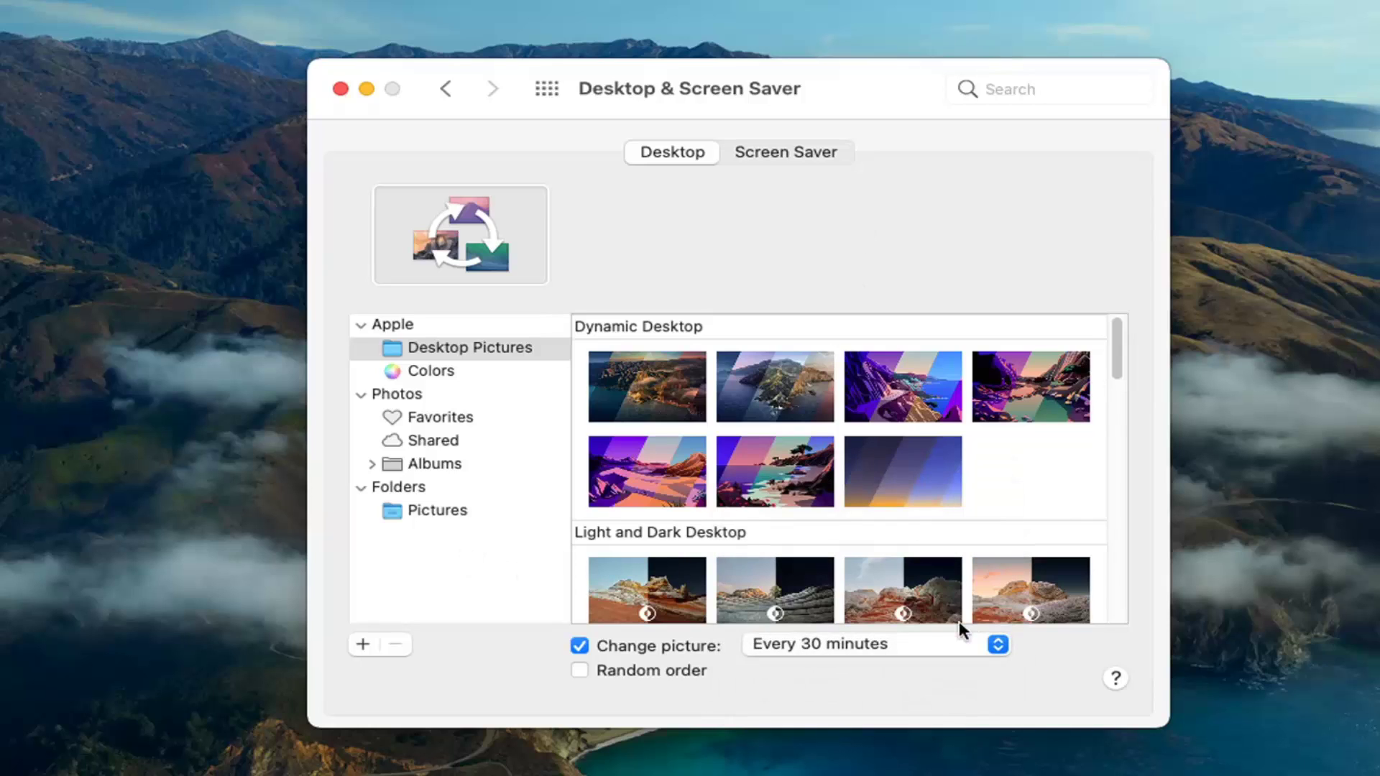
scroll(817, 574, "down", 1)
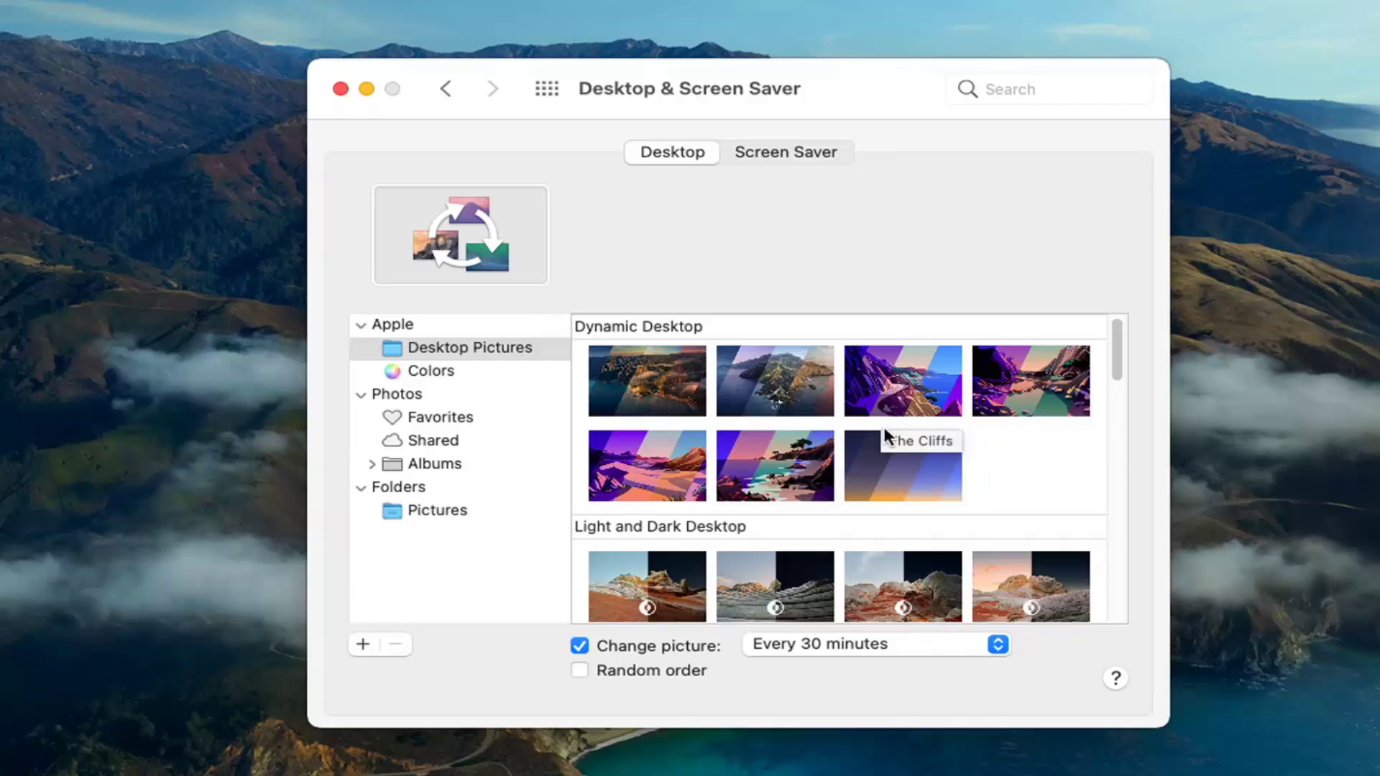
scroll(874, 454, "down", 3)
scroll(871, 458, "down", 2)
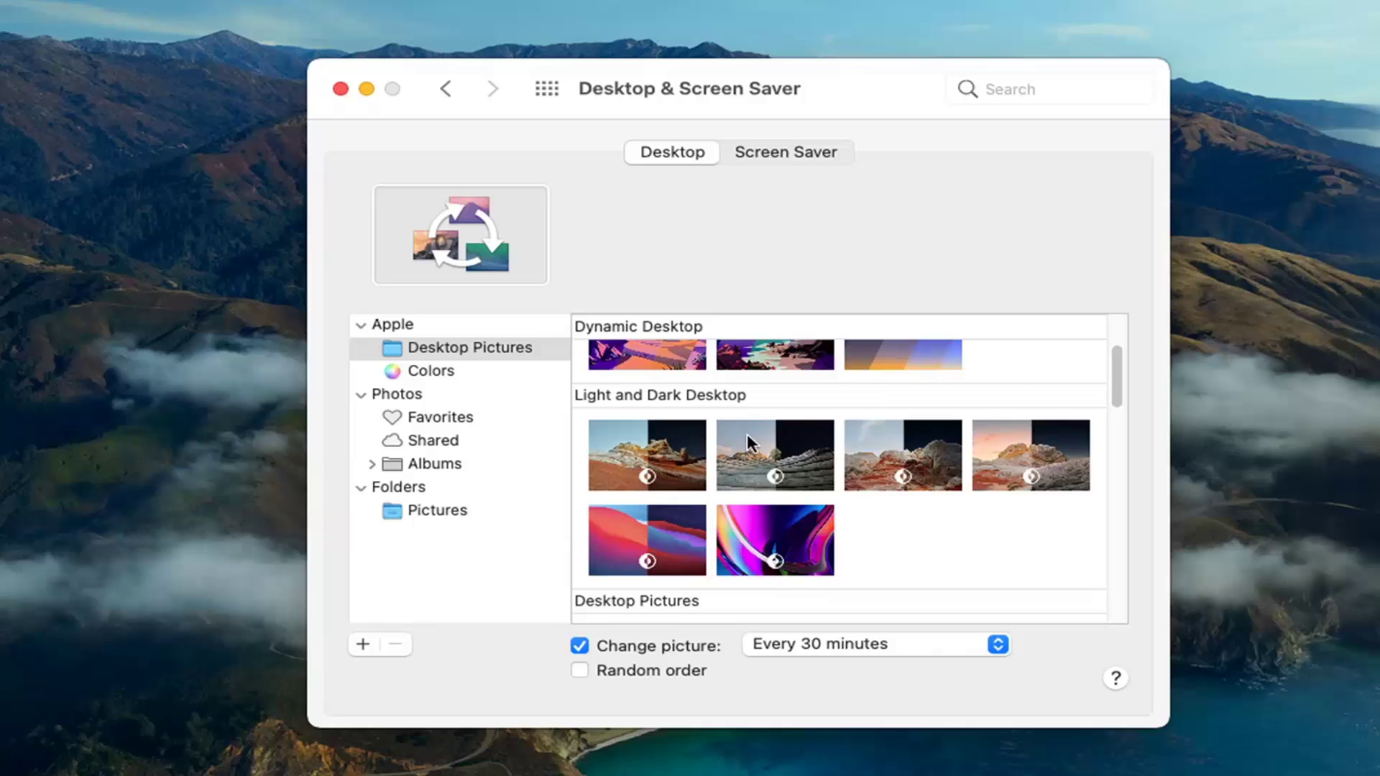
scroll(771, 522, "down", 3)
scroll(771, 522, "down", 2)
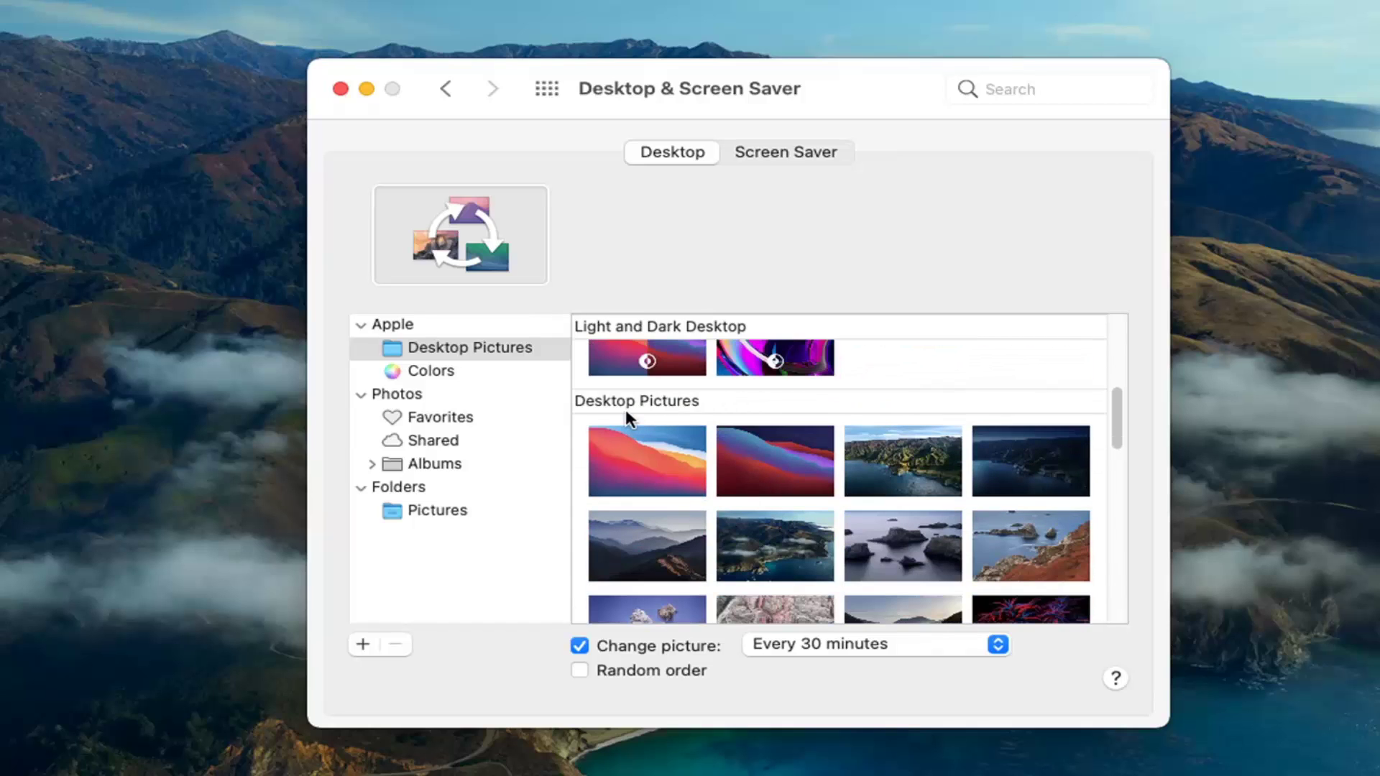
Step: Choose the Big Sur Graphic Light thumbnail as the wallpaper
left_click(637, 454)
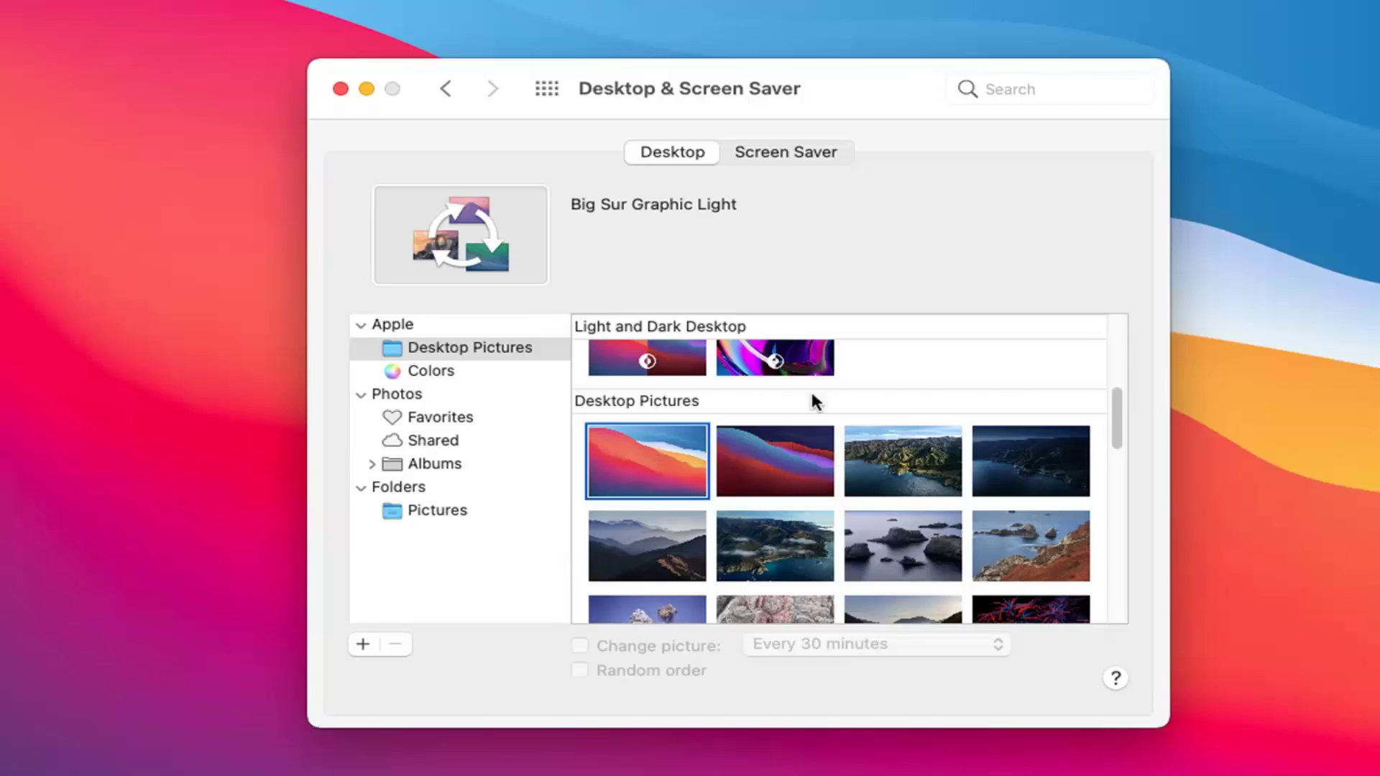
scroll(793, 507, "down", 1)
scroll(793, 529, "down", 1)
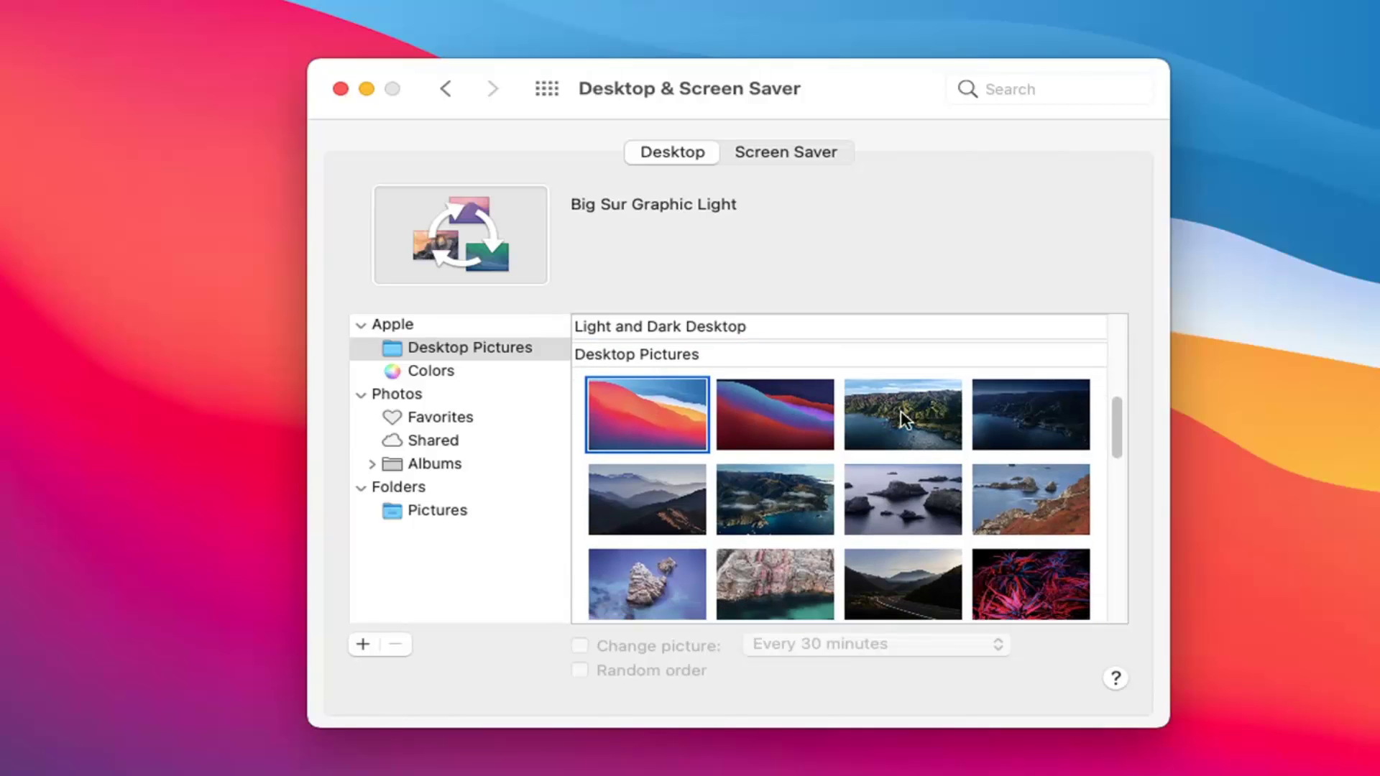
scroll(894, 513, "down", 2)
scroll(893, 513, "down", 3)
scroll(871, 510, "down", 2)
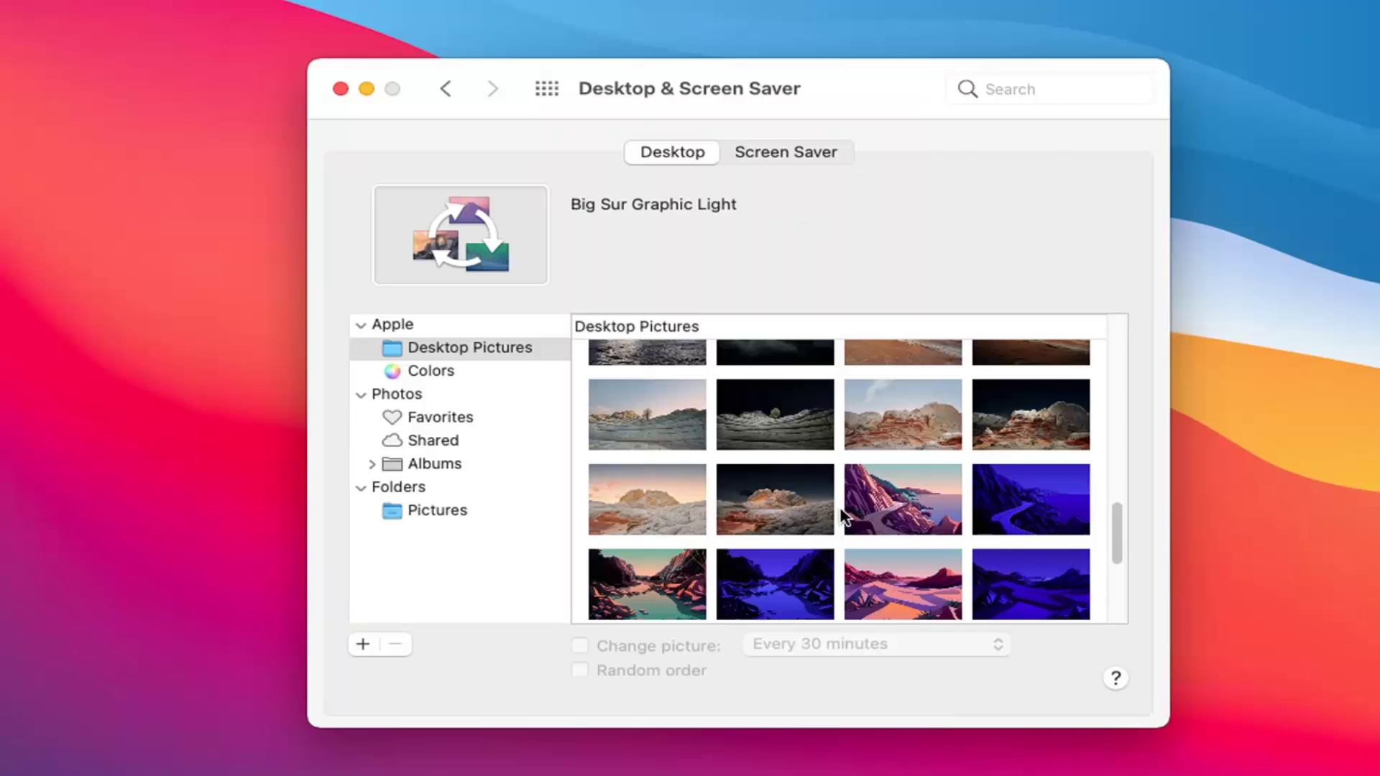
scroll(733, 508, "down", 3)
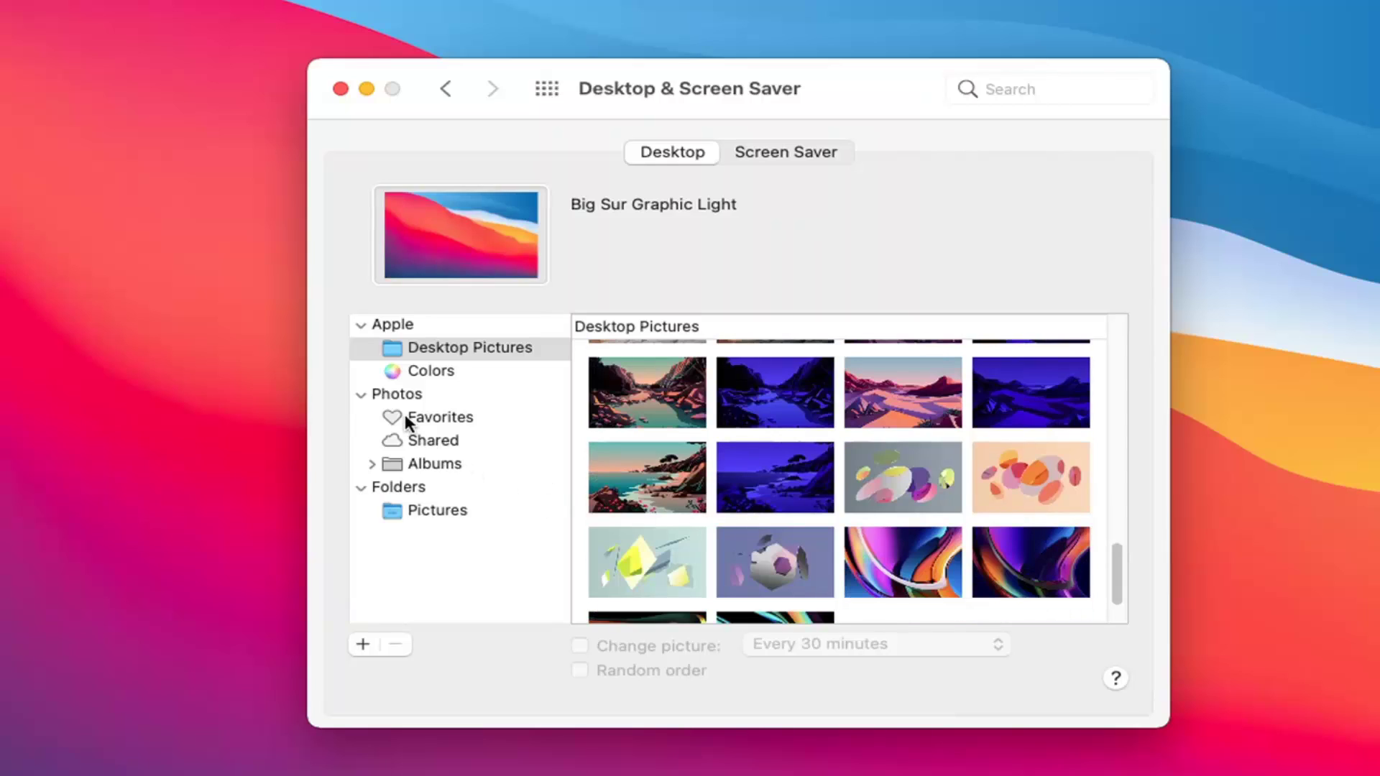
Step: Show the empty Pictures folder, then cancel adding another source folder
left_click(428, 511)
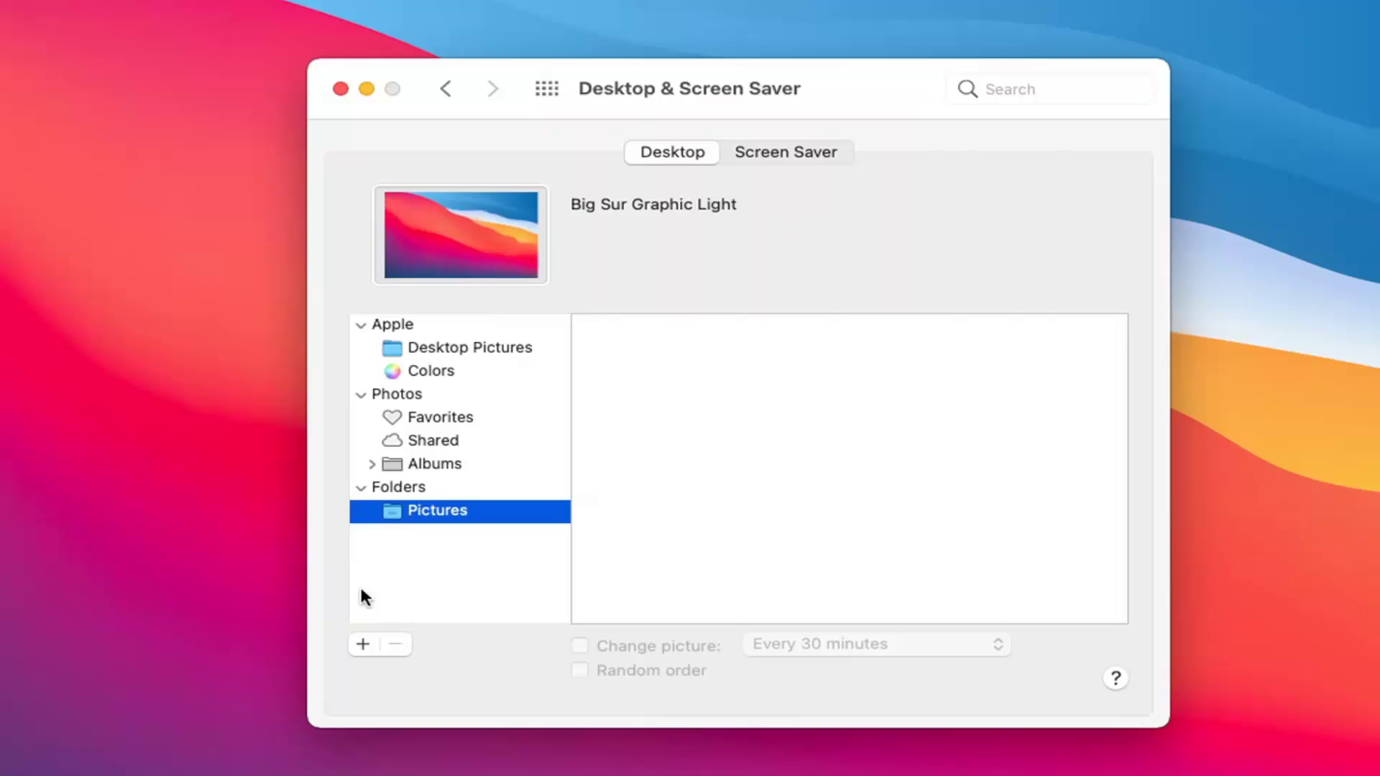
left_click(361, 645)
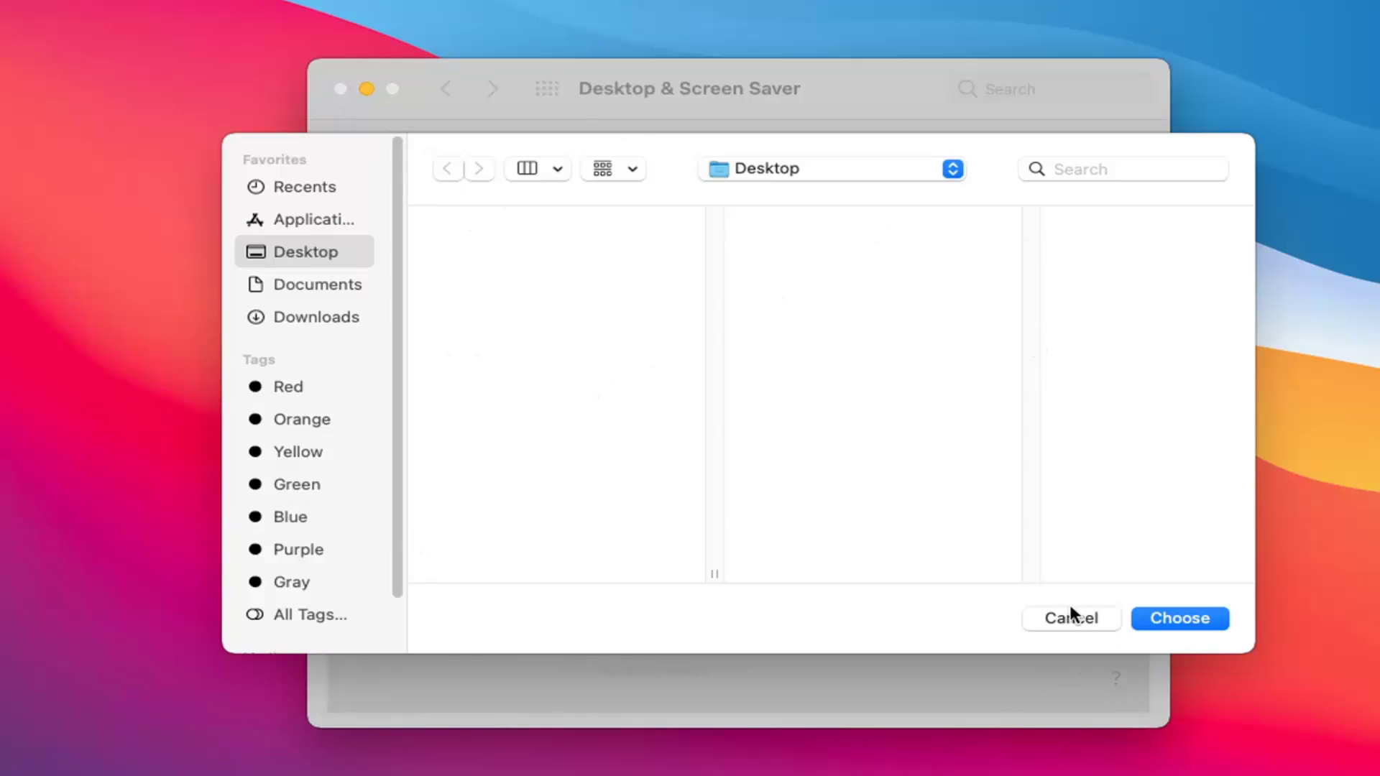
left_click(1052, 618)
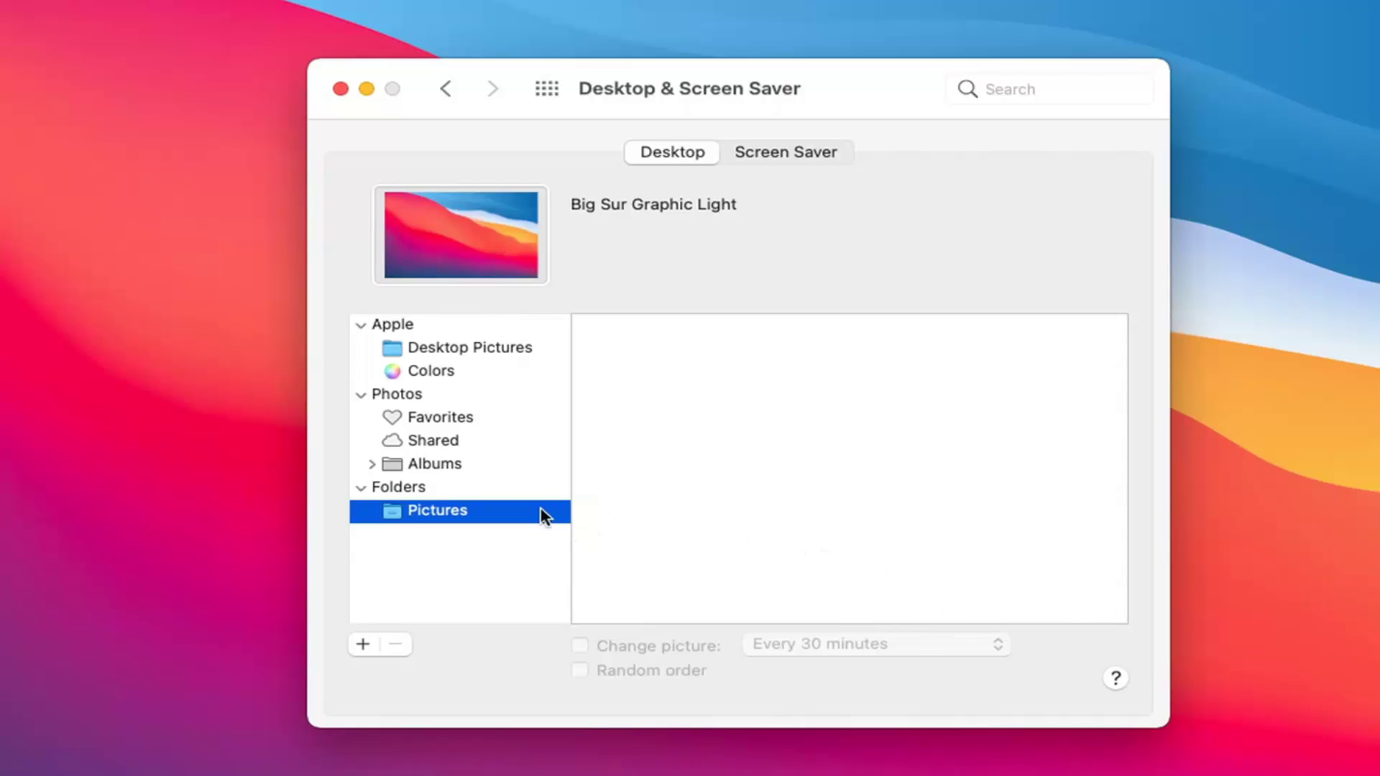
Step: Check the empty Photos Favorites, then quit System Preferences
left_click(425, 418)
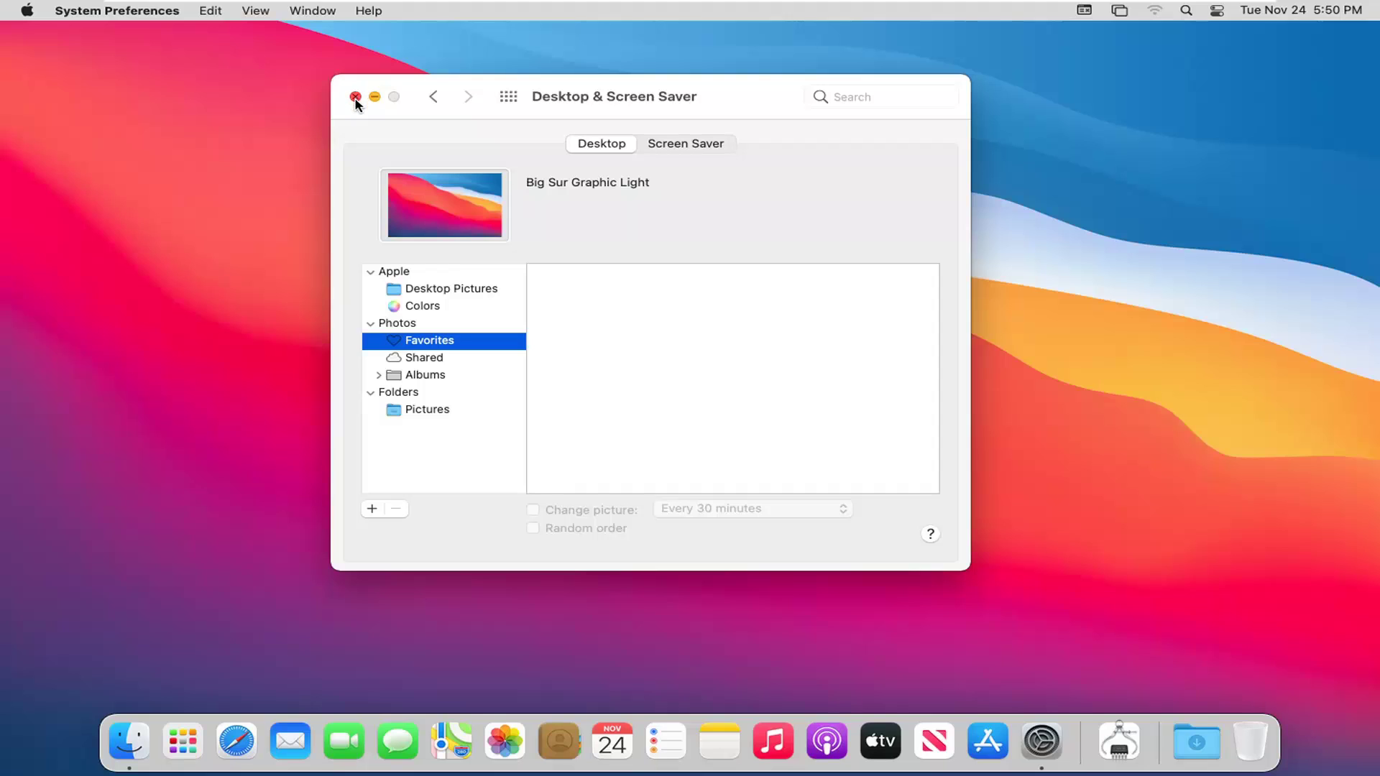
left_click(356, 97)
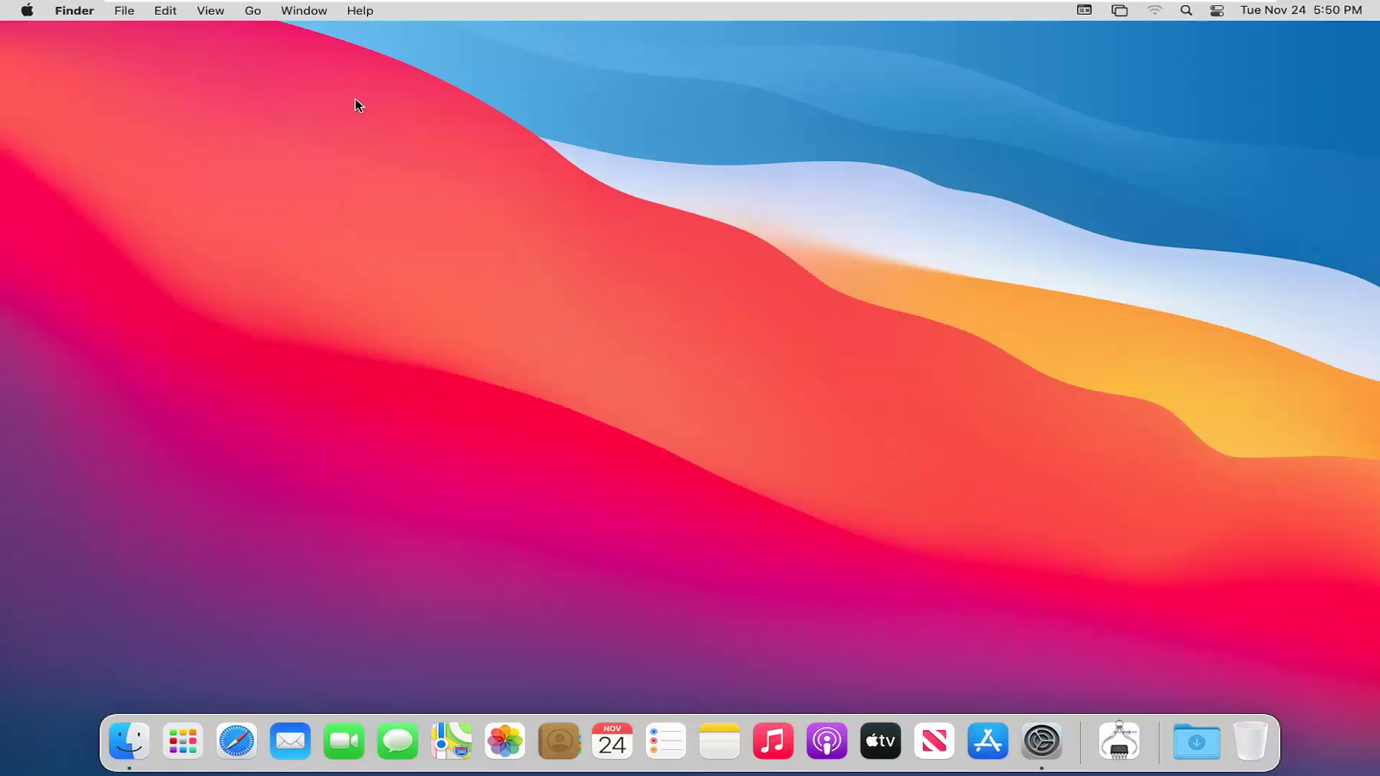